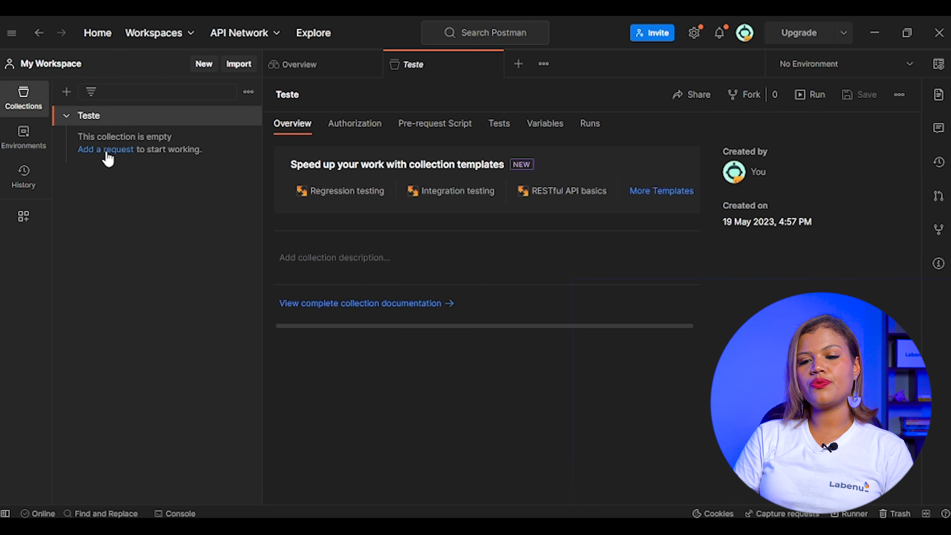
- Add two new requests to the Teste collection
left_click(106, 151)
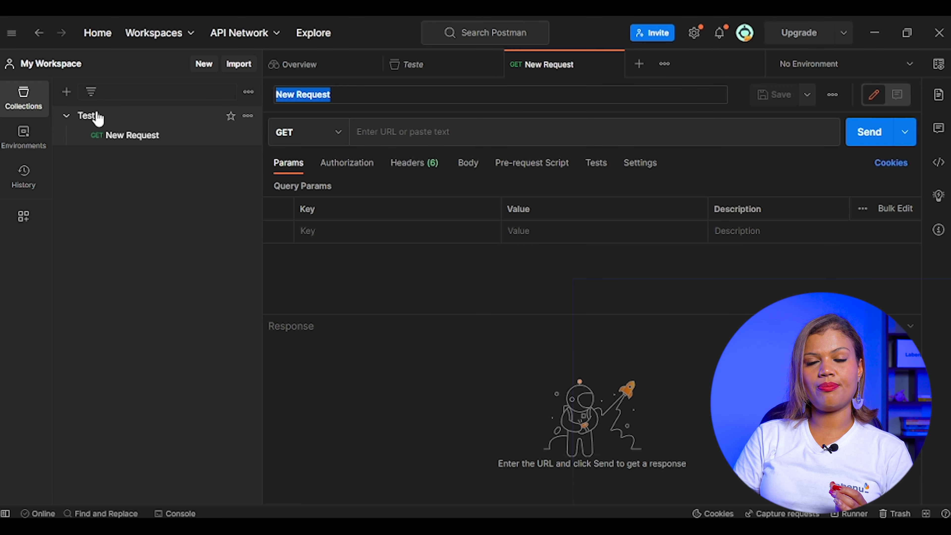
left_click(248, 117)
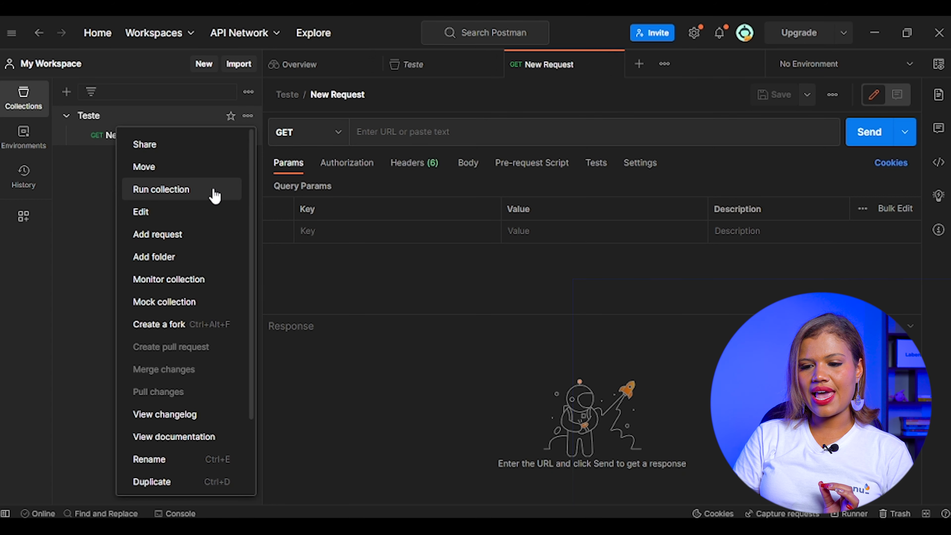
left_click(189, 243)
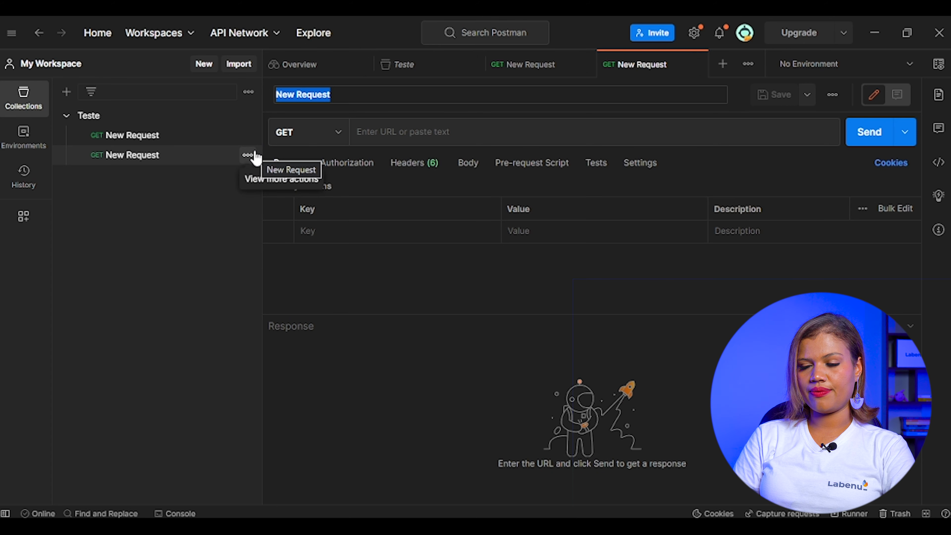
- Rename the second new request to "Get All Users"
left_click(357, 99)
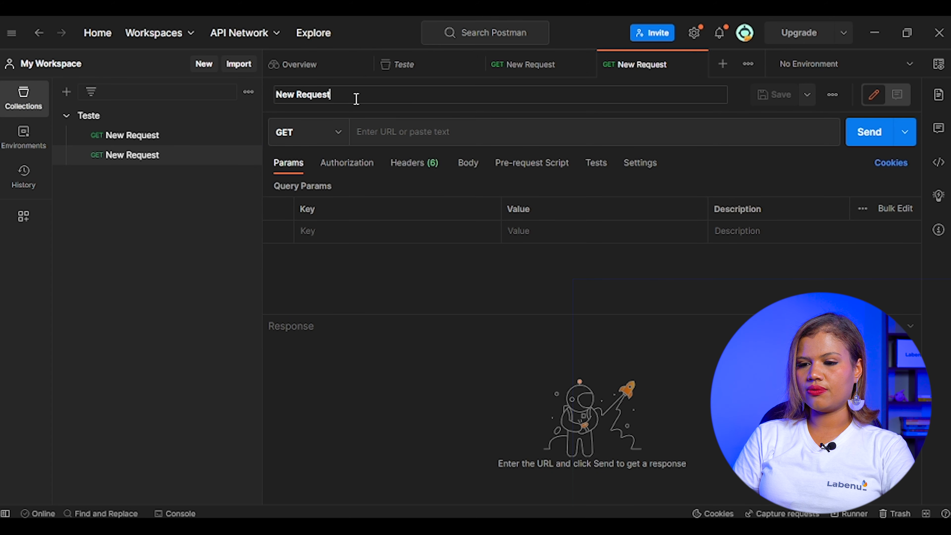
key("BackSpace")
key("BackSpace")
key("BackSpace")
key("BackSpace")
key("BackSpace")
key("BackSpace")
key("BackSpace")
key("BackSpace")
key("BackSpace")
key("BackSpace")
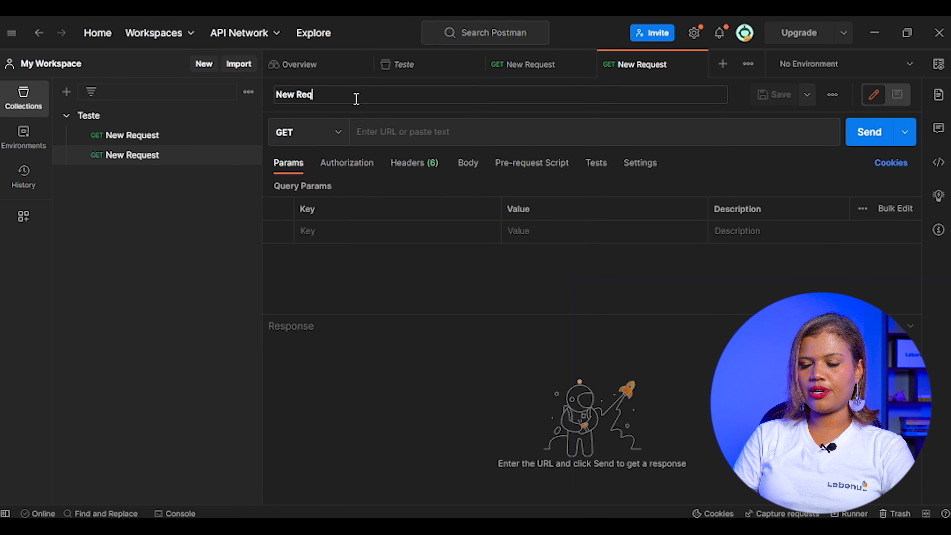
key("BackSpace")
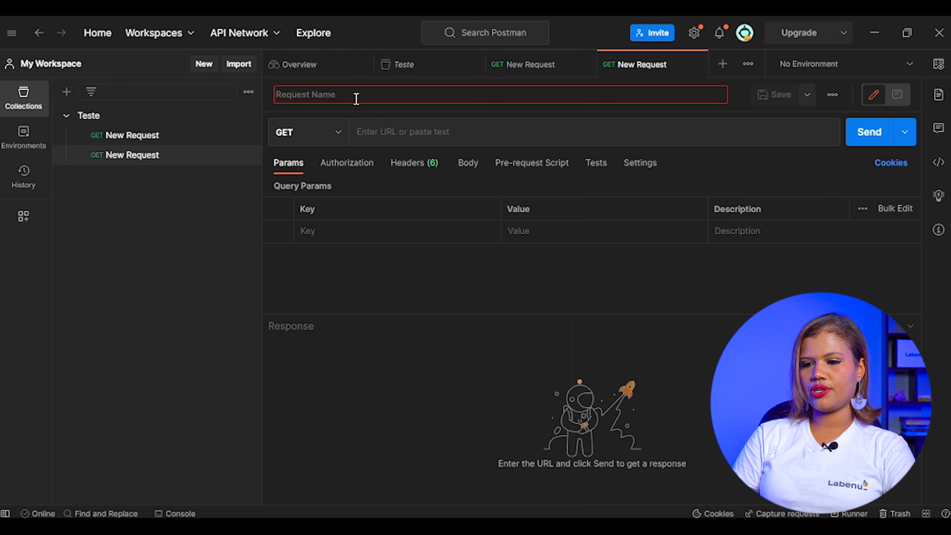
type("Get All Use")
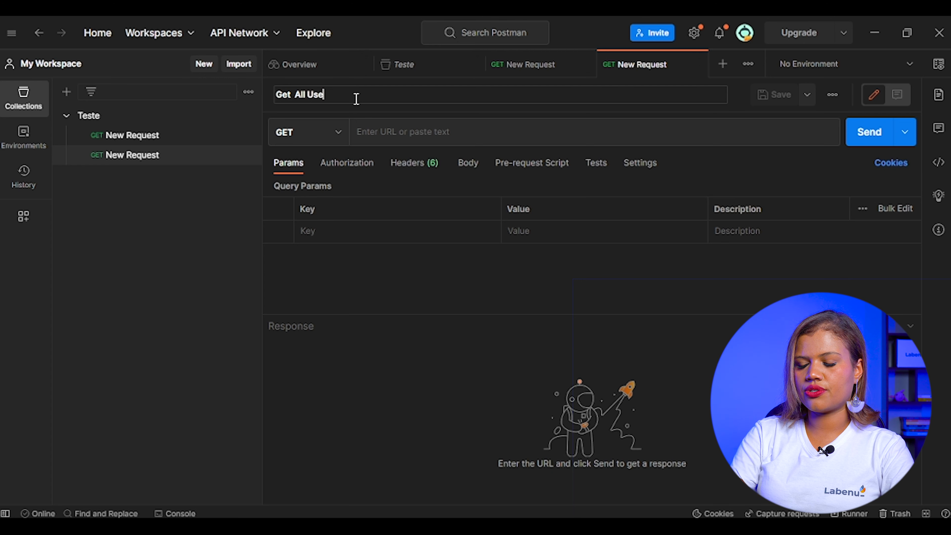
type("rs")
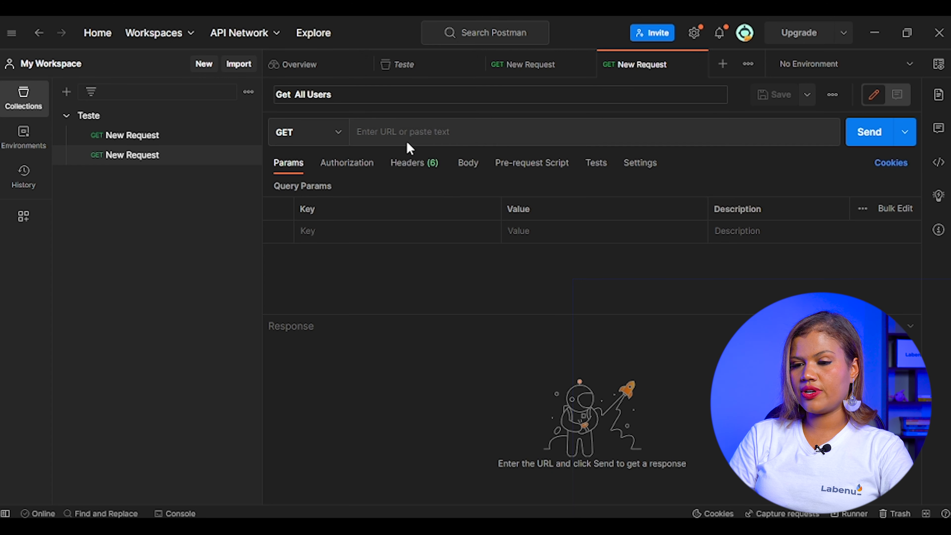
left_click(337, 135)
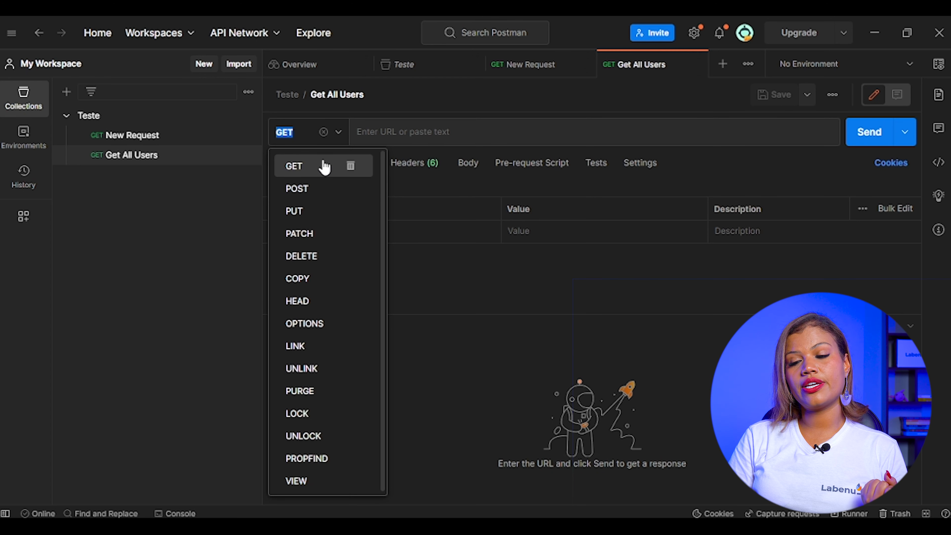
left_click(310, 171)
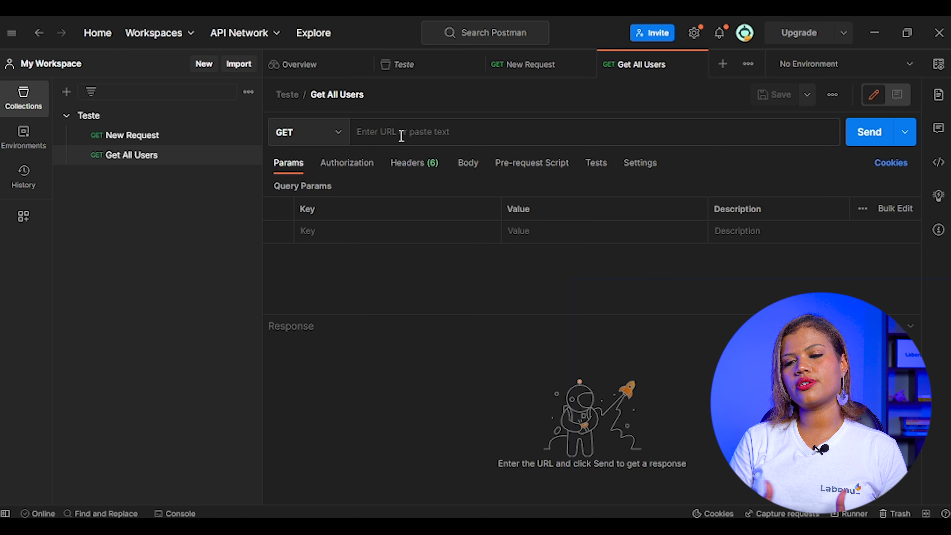
type("http://localhost:3000/")
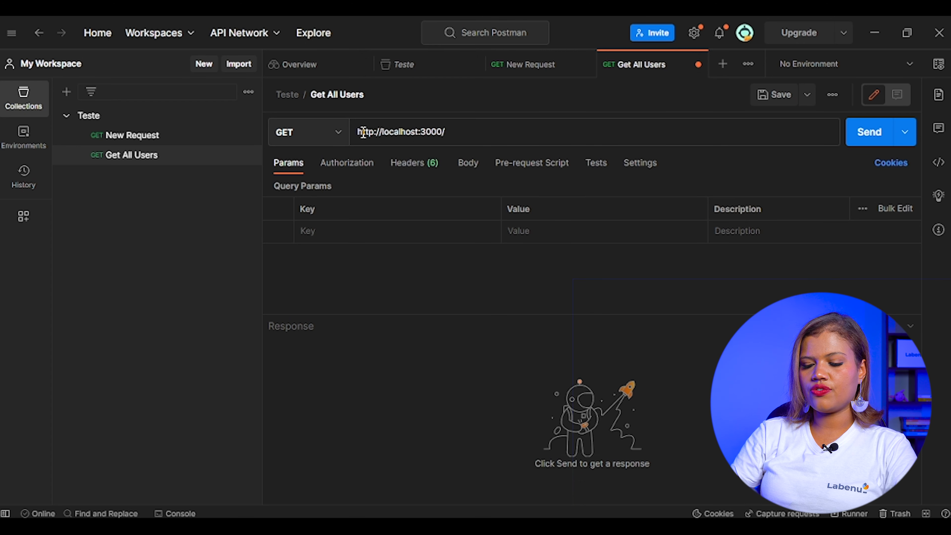
type("users")
left_click(516, 284)
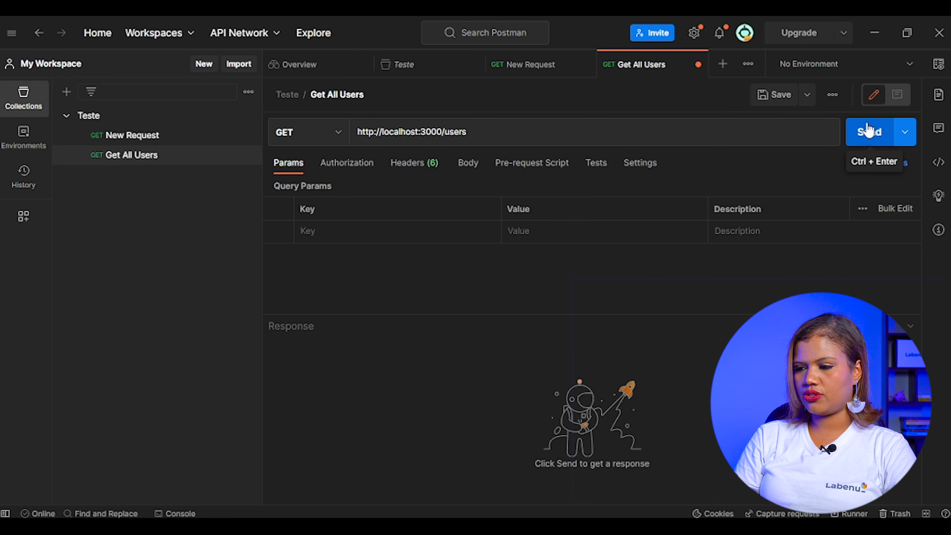
left_click(869, 137)
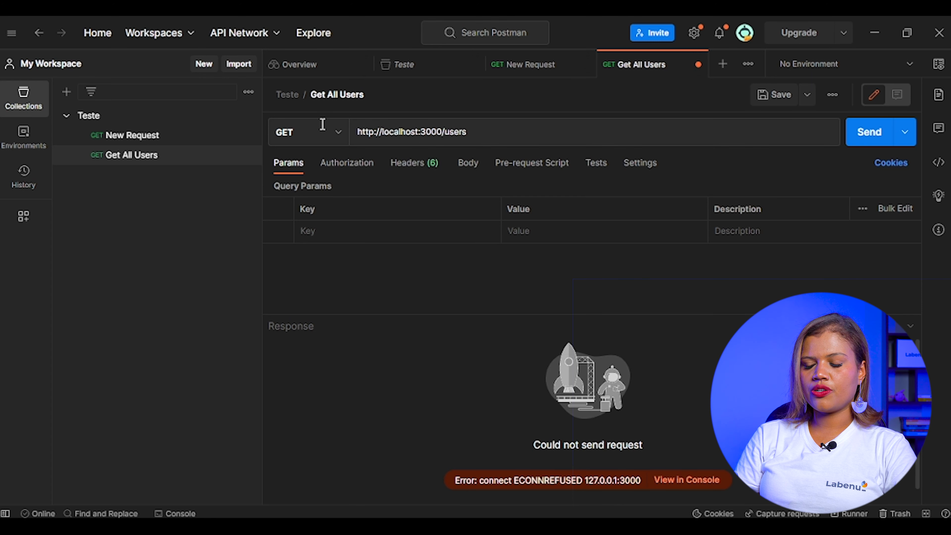
- Change the request method to POST and open an empty header key for editing
left_click(333, 135)
left_click(318, 188)
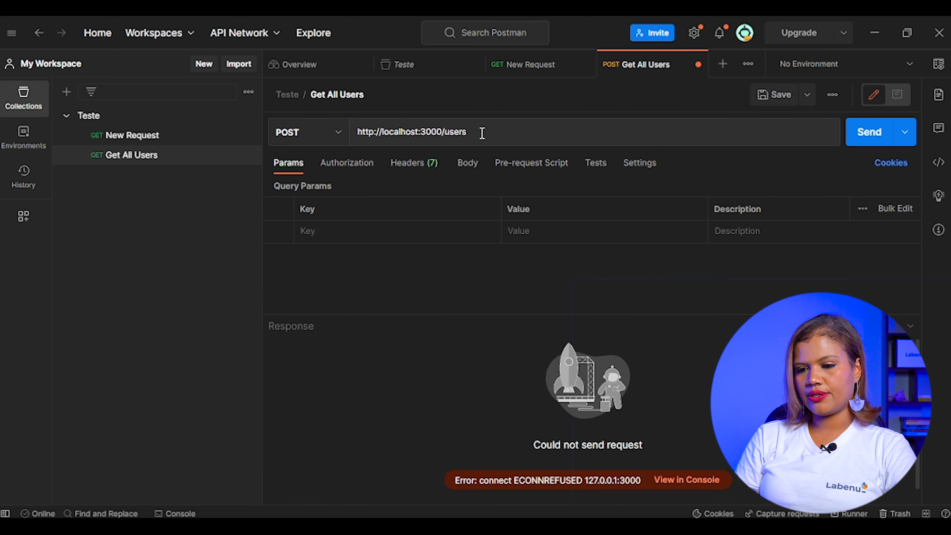
left_click(401, 173)
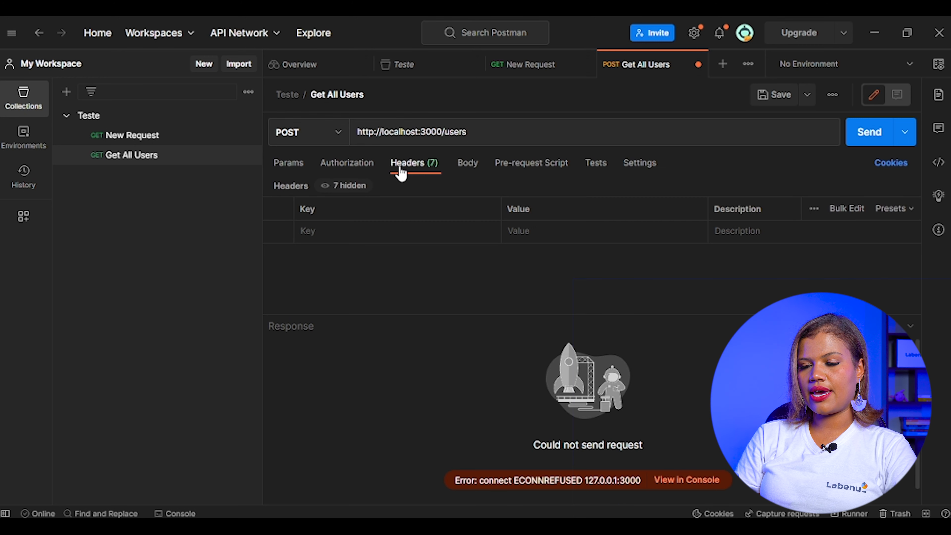
left_click(389, 233)
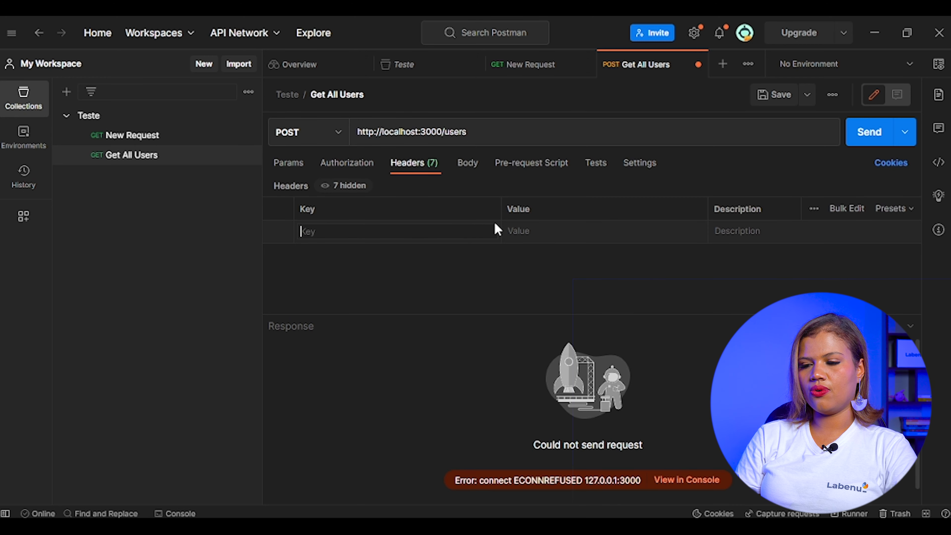
- Set the request body format to raw JSON
left_click(472, 166)
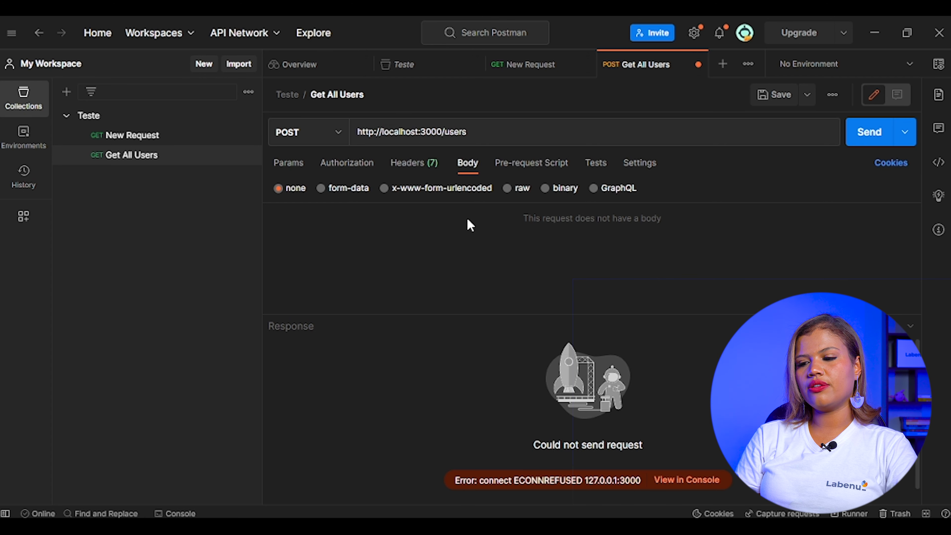
left_click(506, 188)
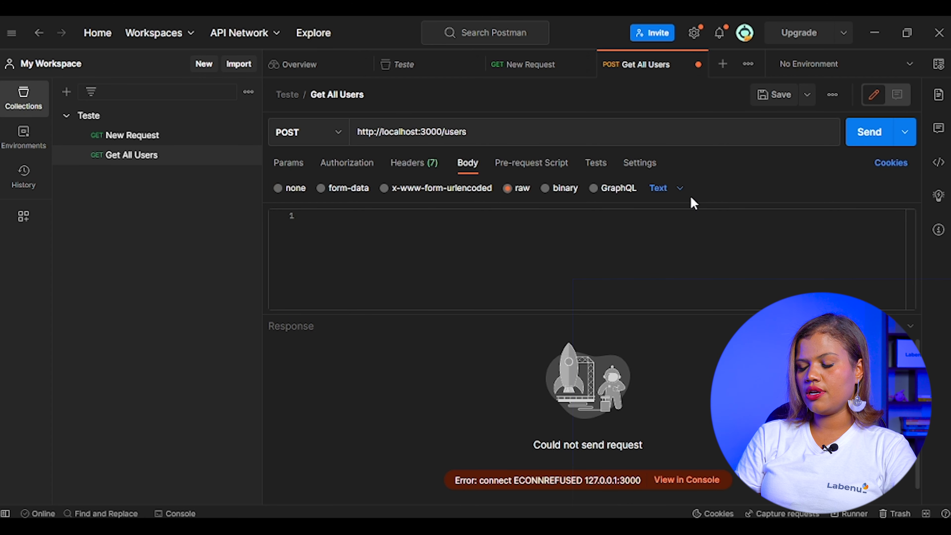
left_click(662, 189)
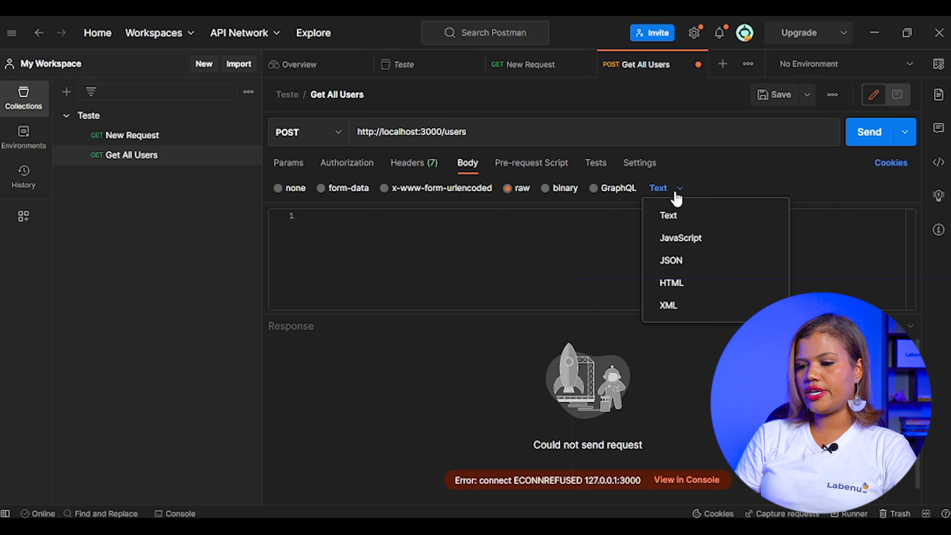
left_click(679, 260)
- Enter an empty JSON object with a blank line between its braces as the body and send the request
left_click(634, 229)
type("{")
key("Return")
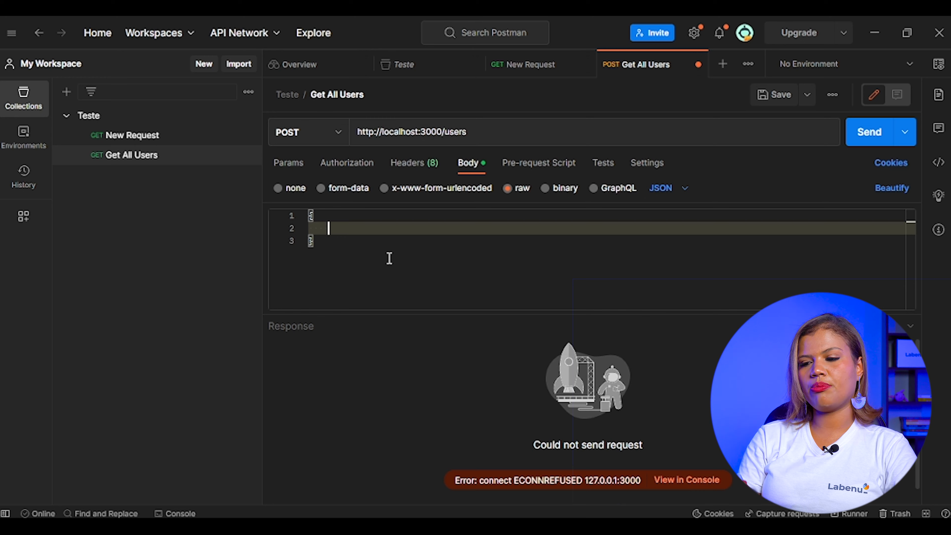
left_click(867, 131)
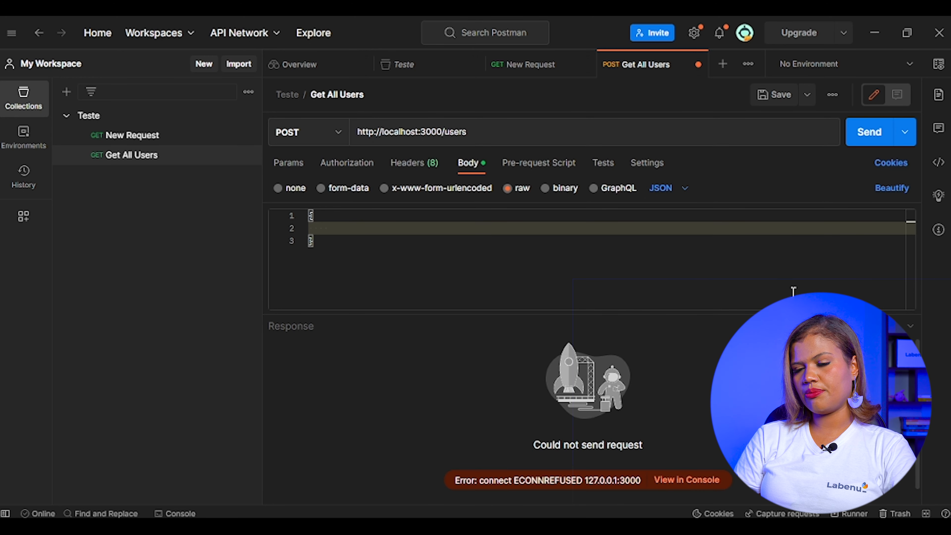
left_click(308, 131)
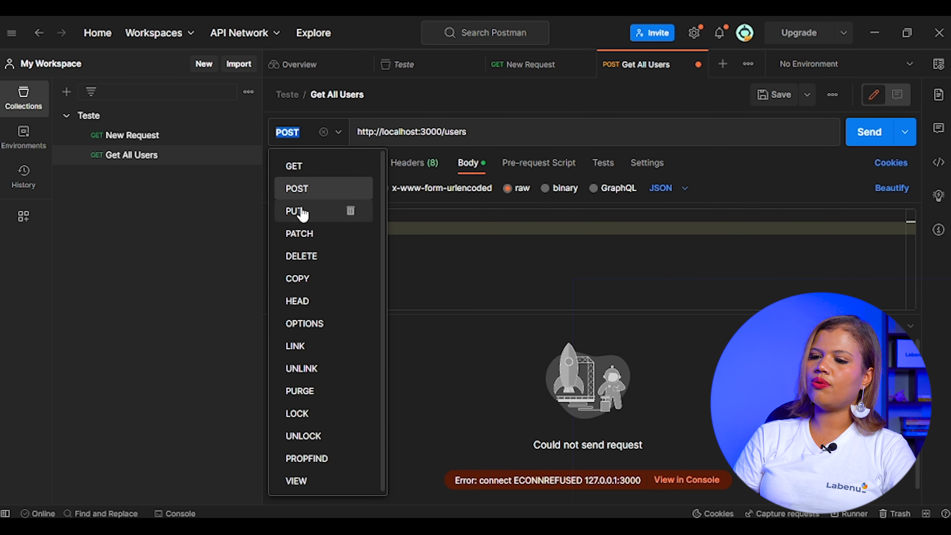
left_click(296, 211)
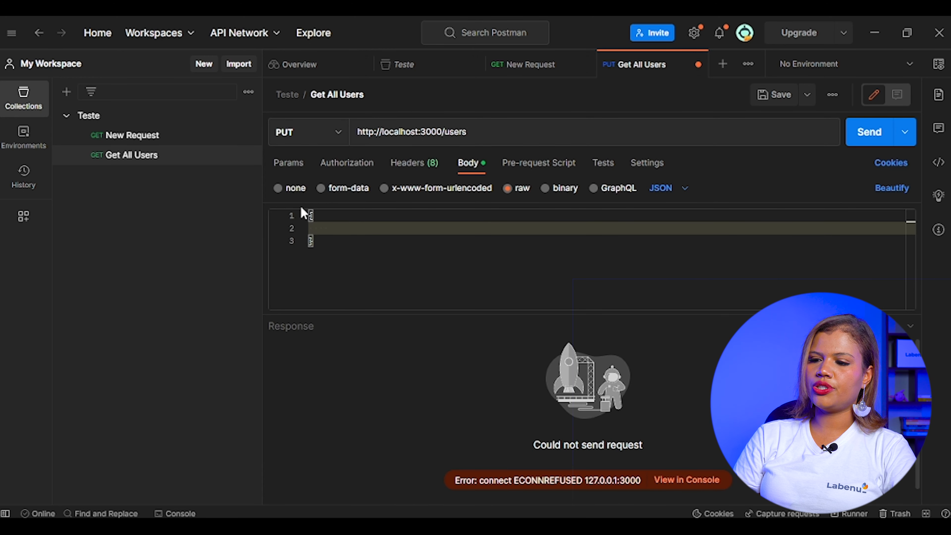
left_click(553, 134)
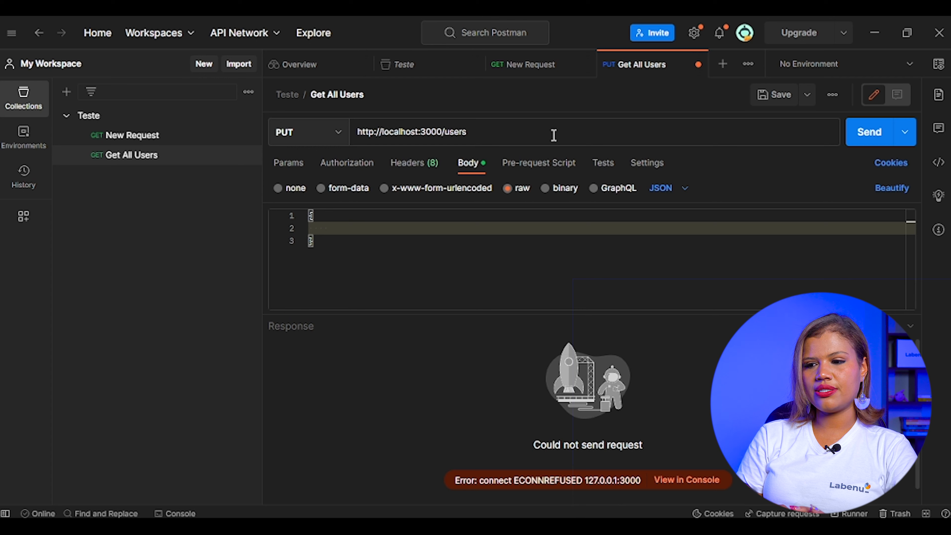
type("/")
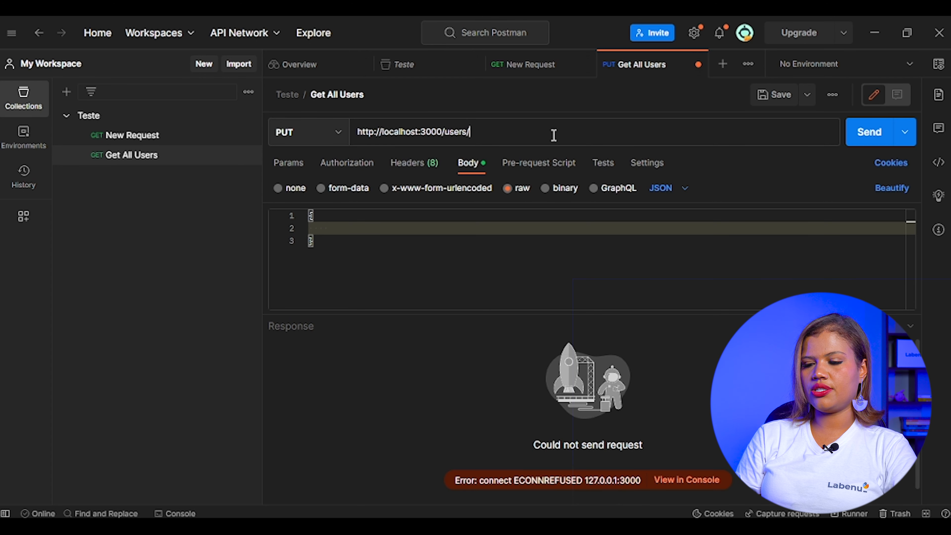
type(":id")
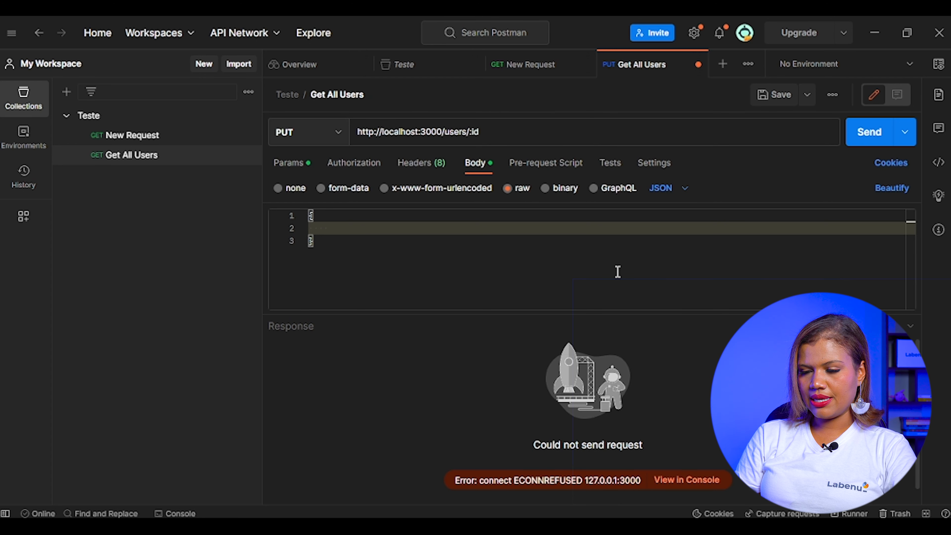
left_click(774, 101)
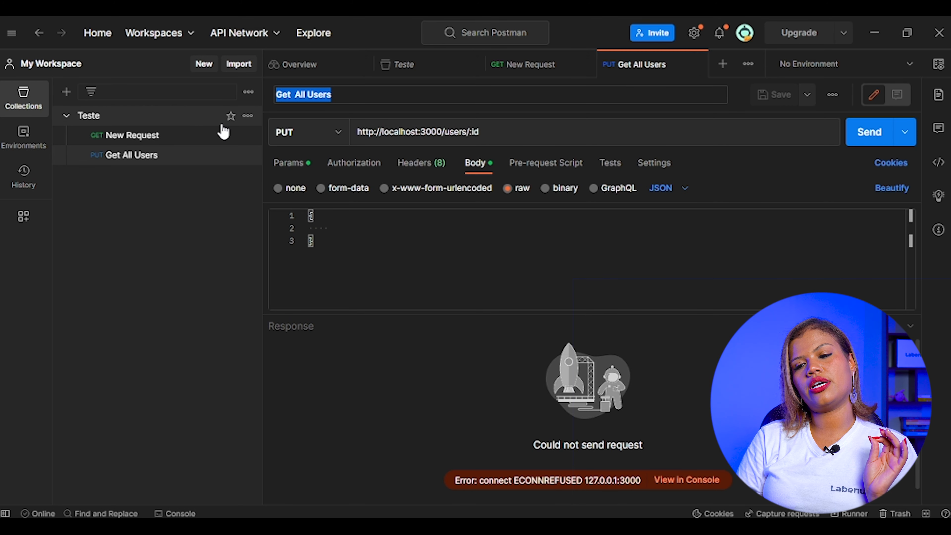
- Add a folder to the Teste collection and name it Users
left_click(248, 116)
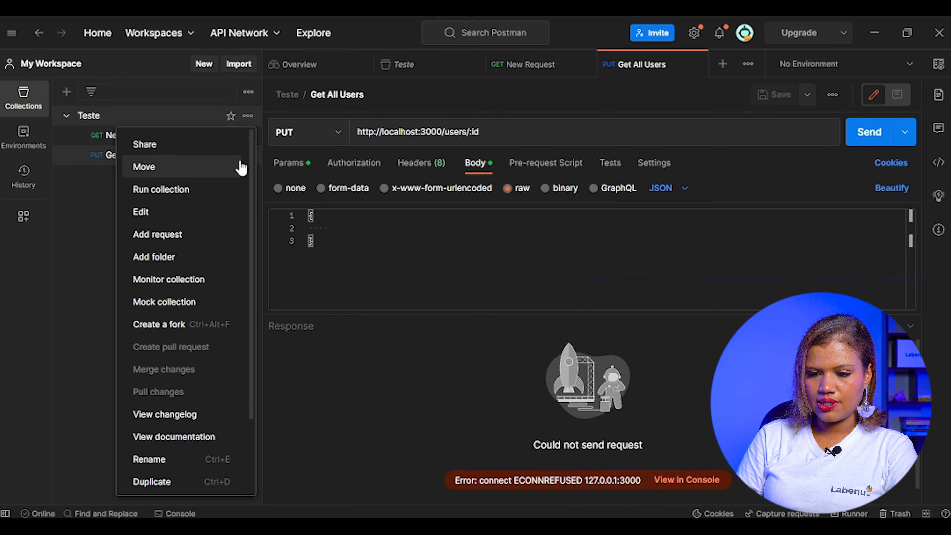
left_click(190, 266)
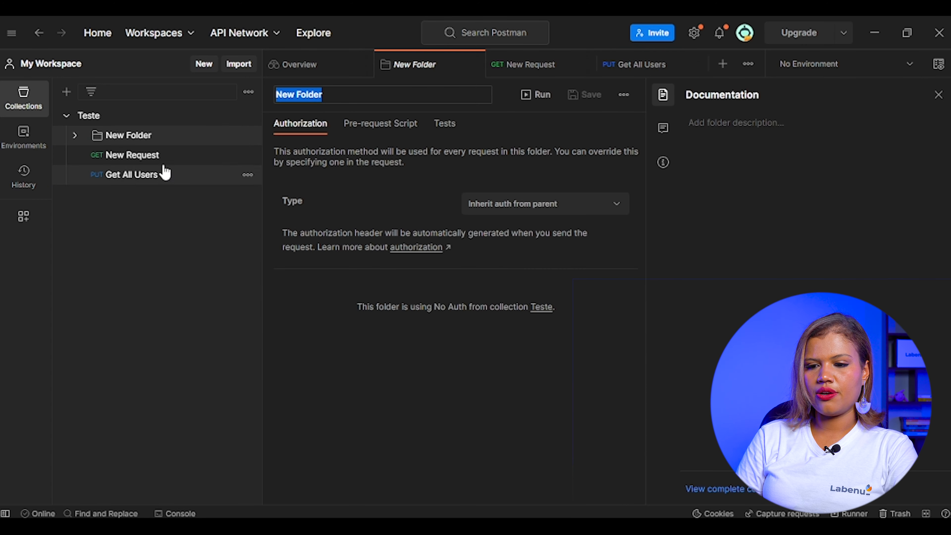
left_click(150, 147)
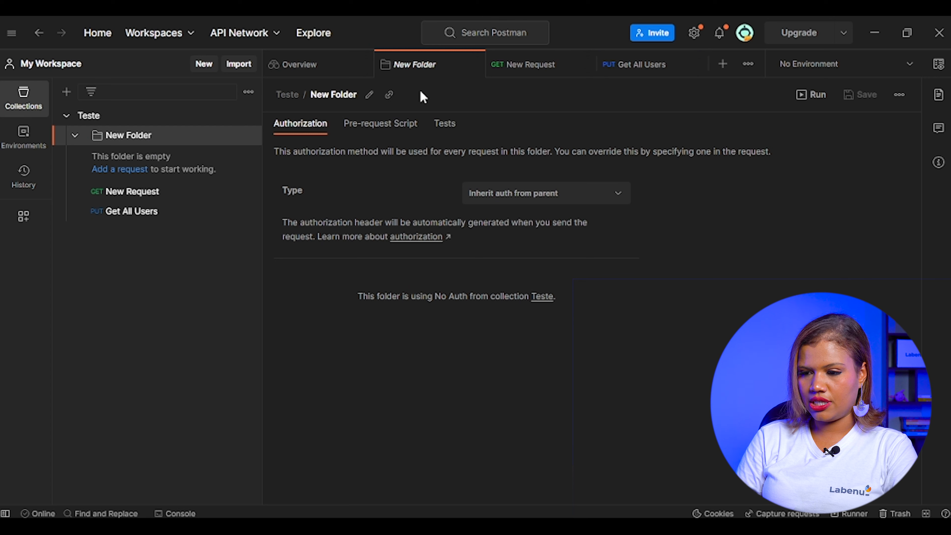
left_click(370, 96)
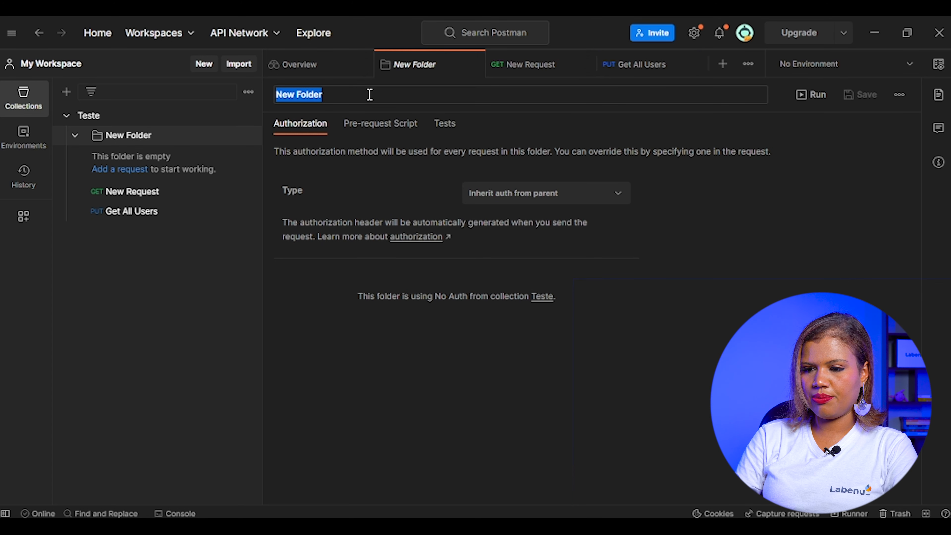
type("users")
key("Return")
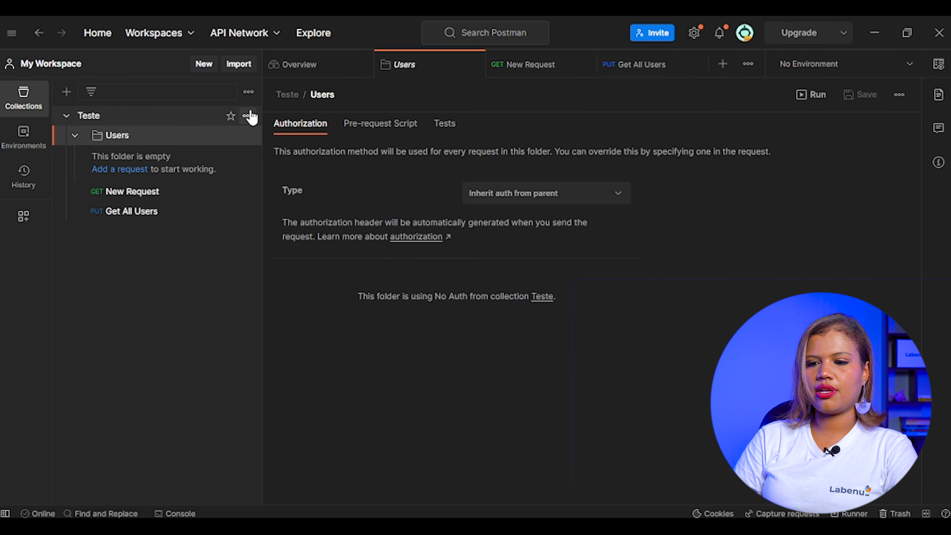
- Add a second folder to the Teste collection and name it Purchase
left_click(248, 116)
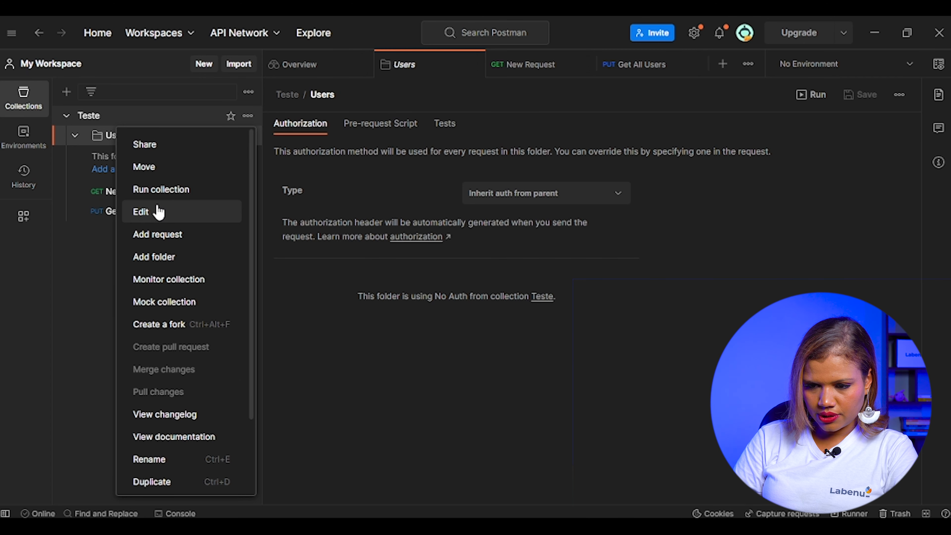
left_click(167, 256)
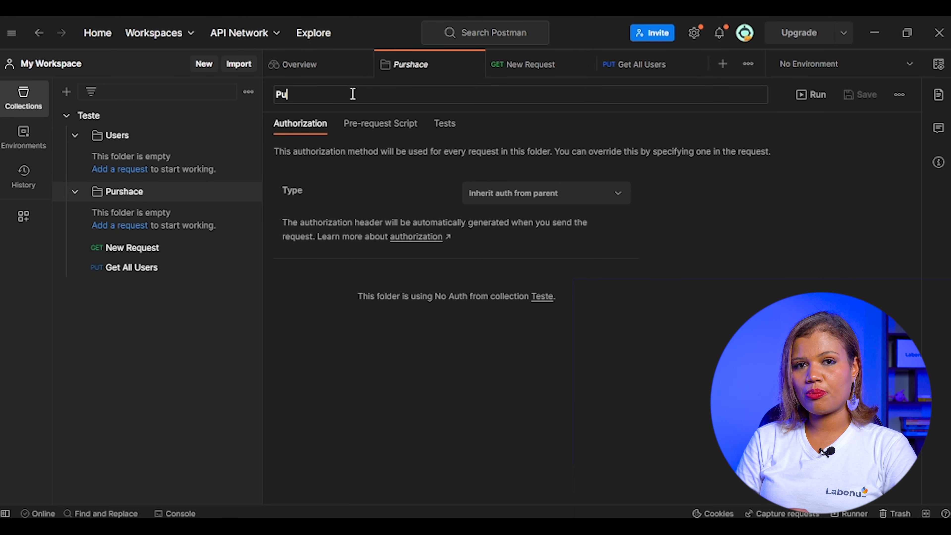
type("cha")
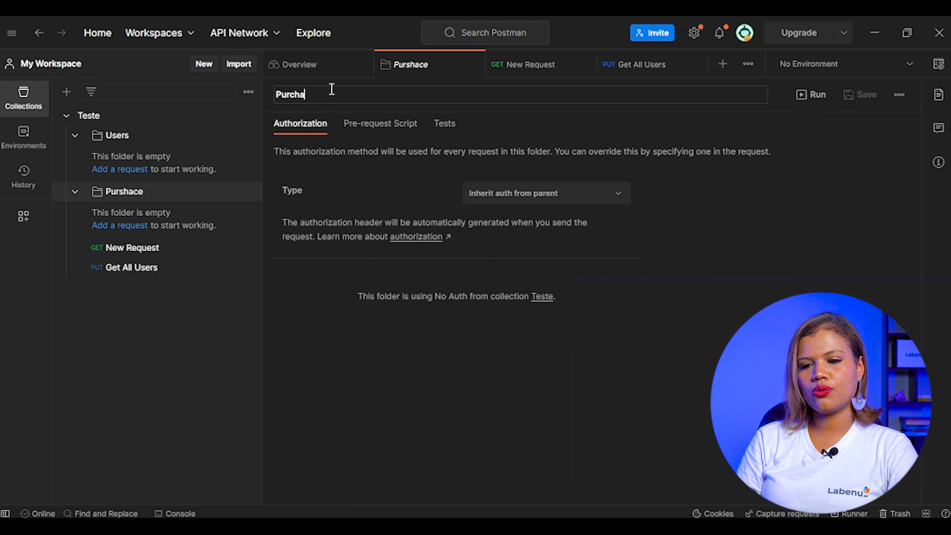
type("se")
key("Return")
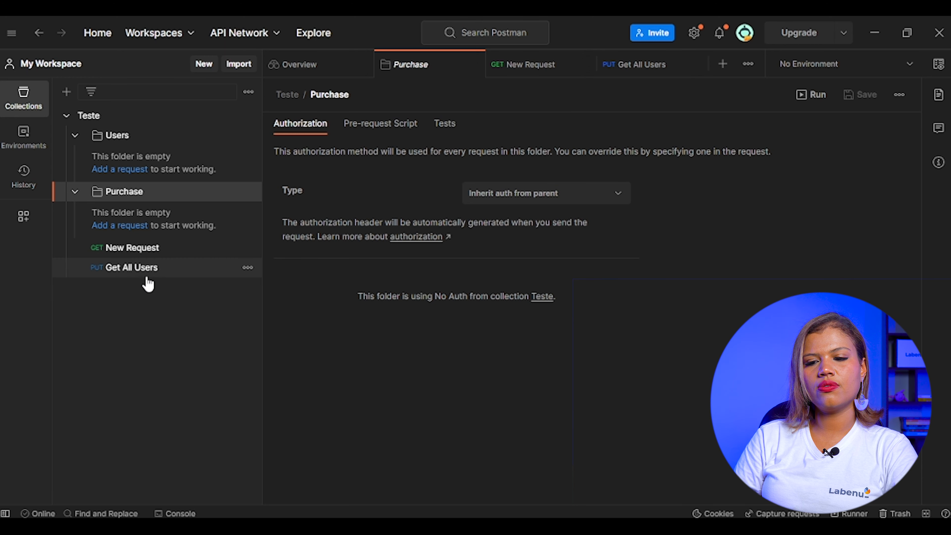
- Move the Get All Users request into the Users folder and New Request into the Purchase folder
left_click_drag(146, 275, 120, 143)
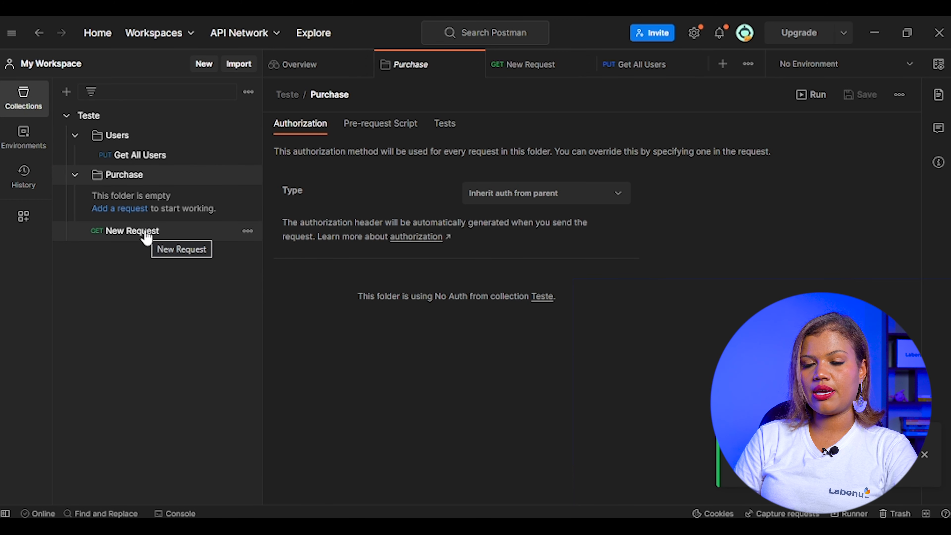
left_click_drag(147, 237, 127, 177)
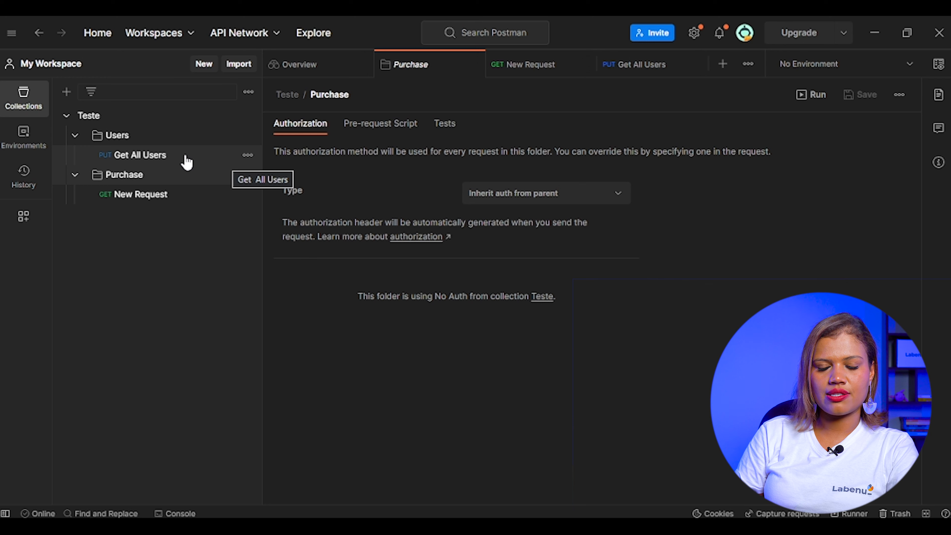
- Document the Users folder with the description "Essa pasta é relacionada com todas as requisições de usuários", copy the text, and save it
left_click(138, 137)
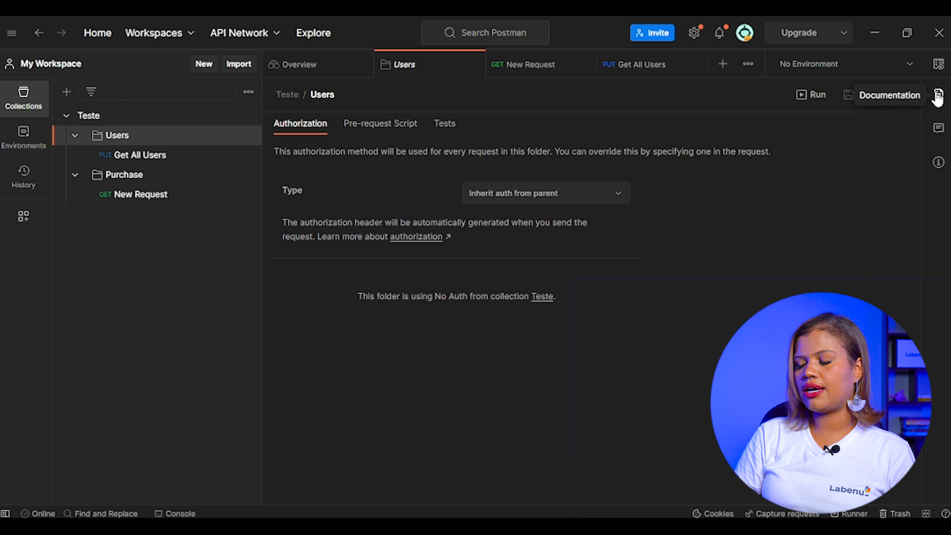
left_click(937, 96)
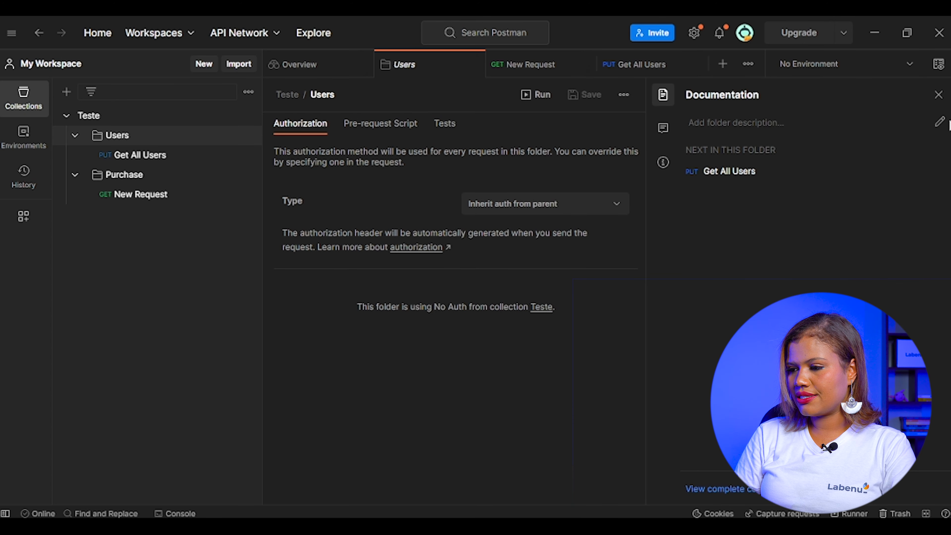
left_click(939, 123)
type("Essa pasta é relacionada com todas as requisições de usuários")
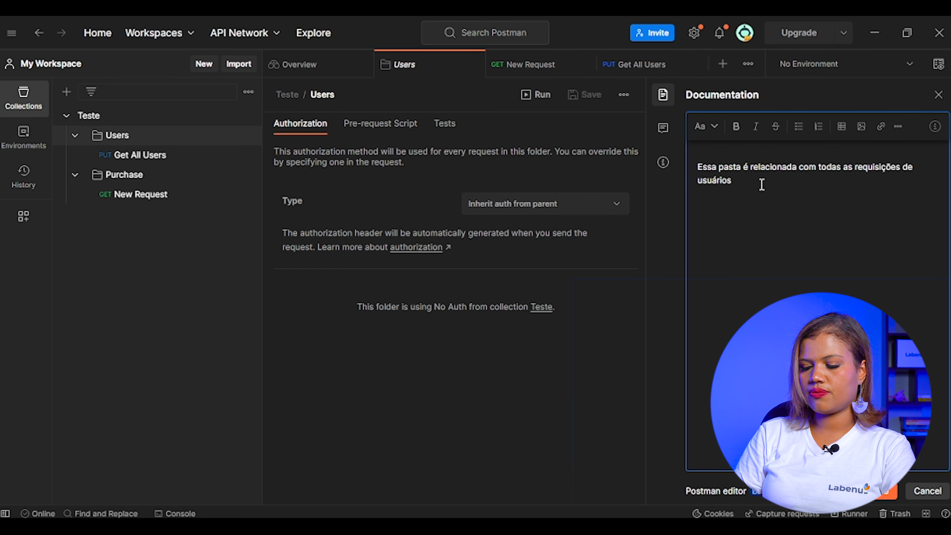
key("ctrl+a")
key("ctrl+c")
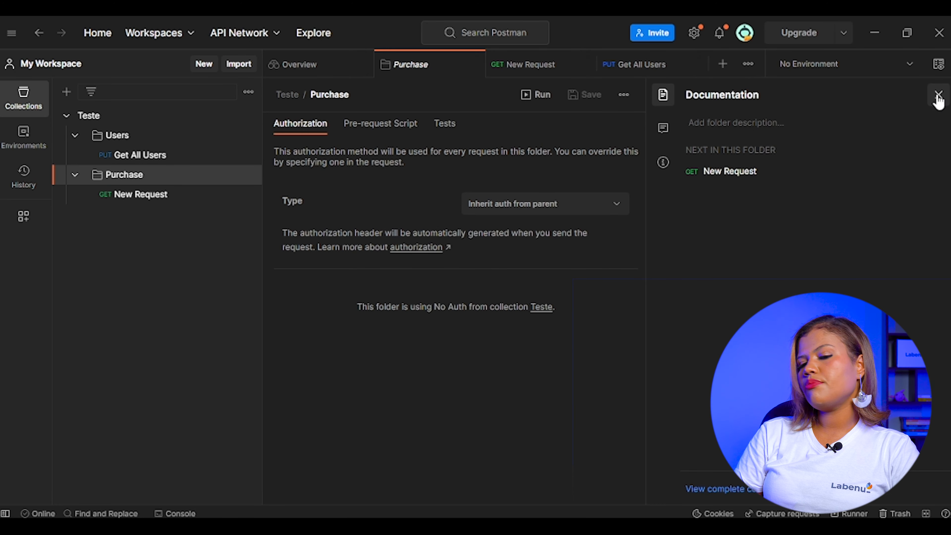
left_click(939, 96)
- Reuse the copied description in the Purchase folder's documentation, ending it with "compras" instead of "usuários", and save it
left_click(939, 98)
left_click(737, 122)
key("ctrl+v")
key("BackSpace")
key("BackSpace")
key("BackSpace")
key("BackSpace")
key("BackSpace")
key("BackSpace")
key("BackSpace")
key("BackSpace")
type("compras")
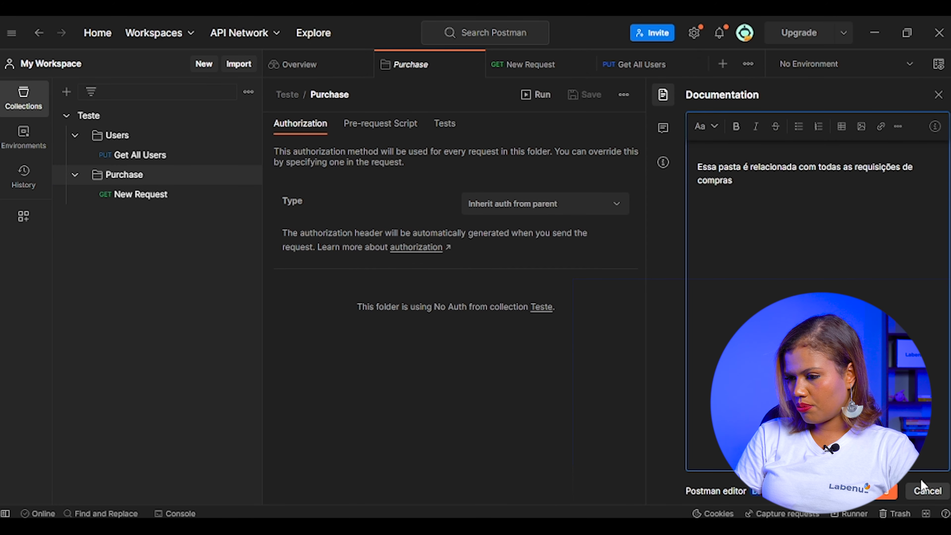
left_click(888, 491)
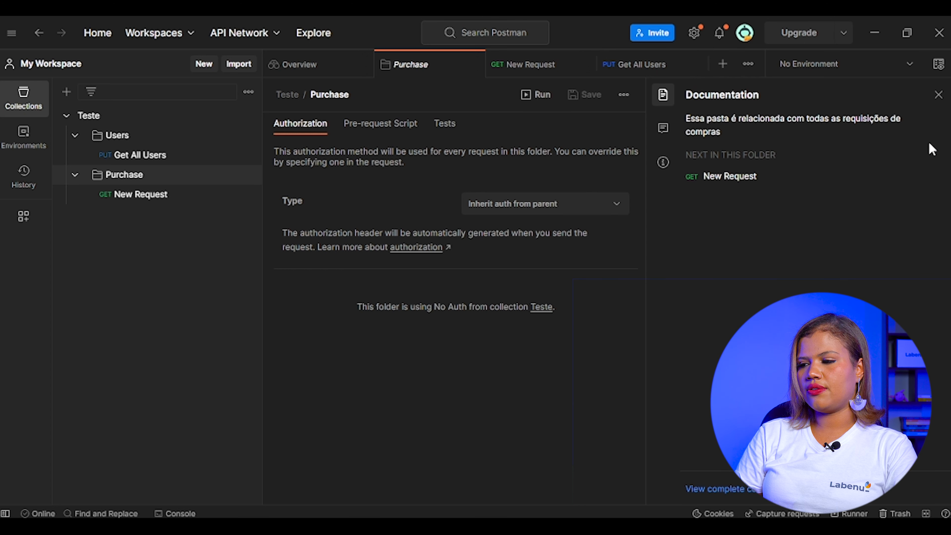